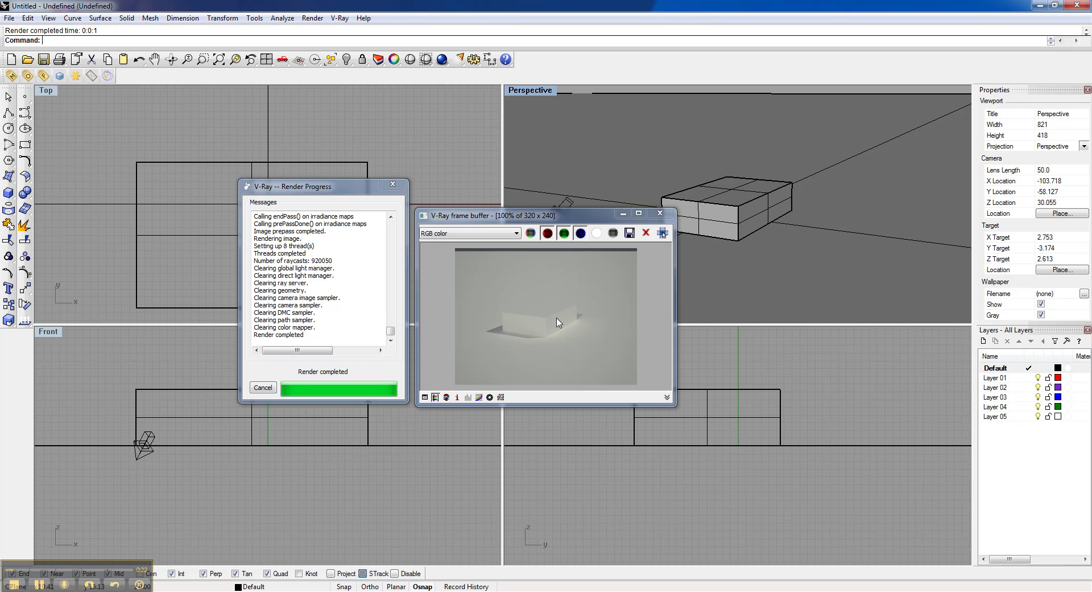
Step: Open the V-Ray Material Editor beside the frame buffer and update the preview of Default_VRay_Material
{"action": "left_click", "coordinate": [392, 184]}
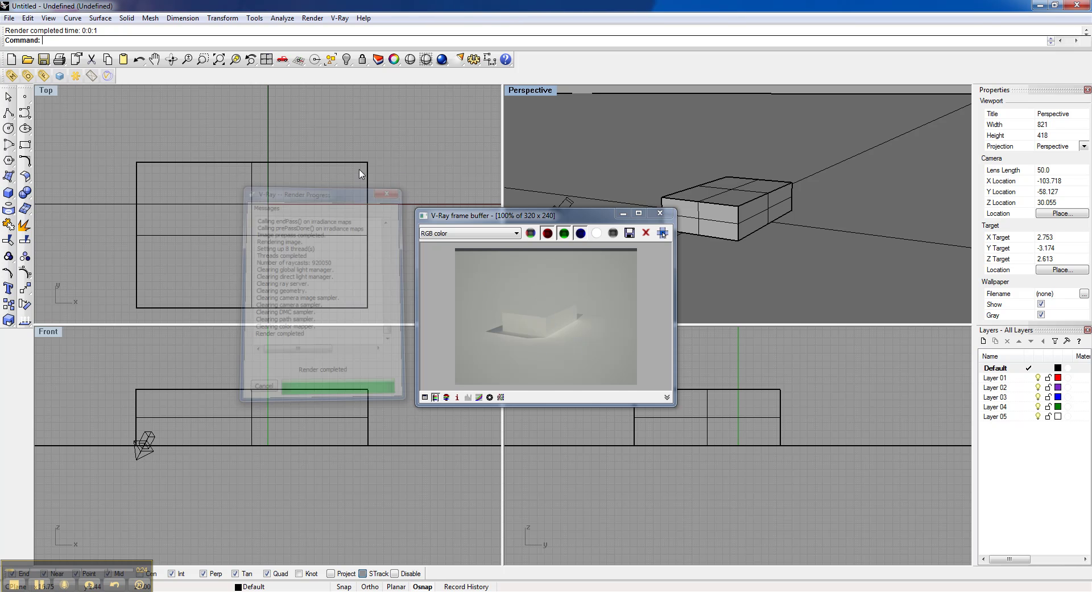
{"action": "left_click", "coordinate": [11, 76]}
{"action": "left_click_drag", "start_coordinate": [446, 302], "coordinate": [510, 396]}
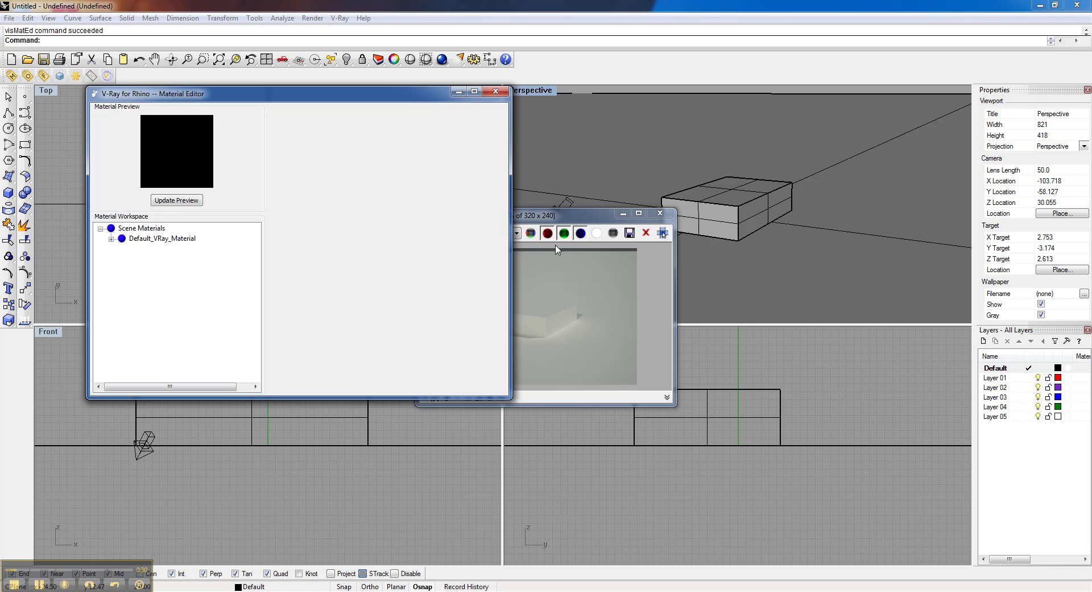
{"action": "left_click_drag", "start_coordinate": [557, 219], "coordinate": [666, 230]}
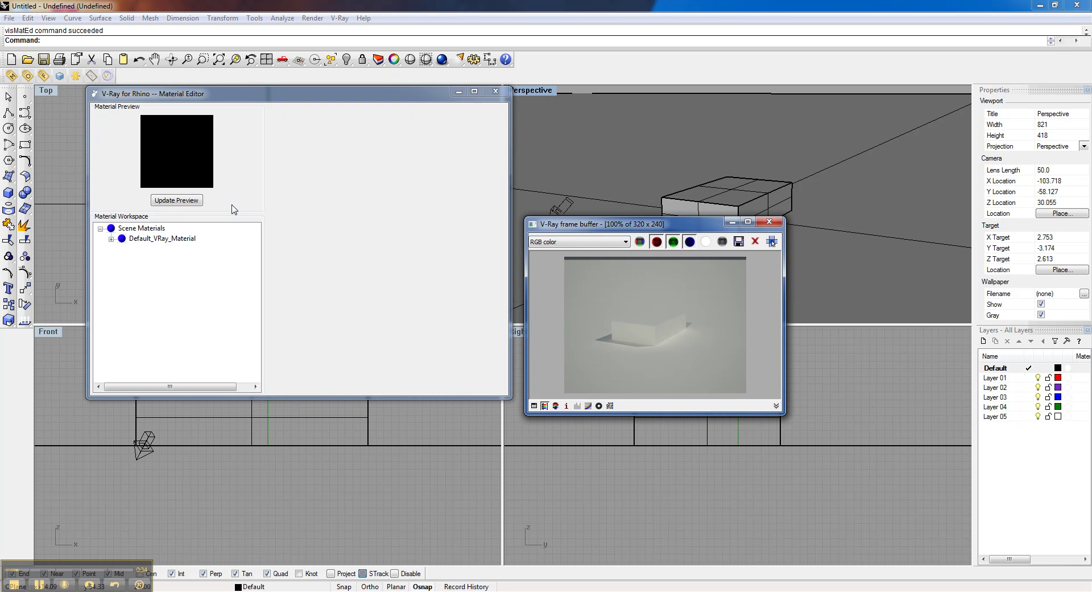
{"action": "left_click", "coordinate": [142, 239]}
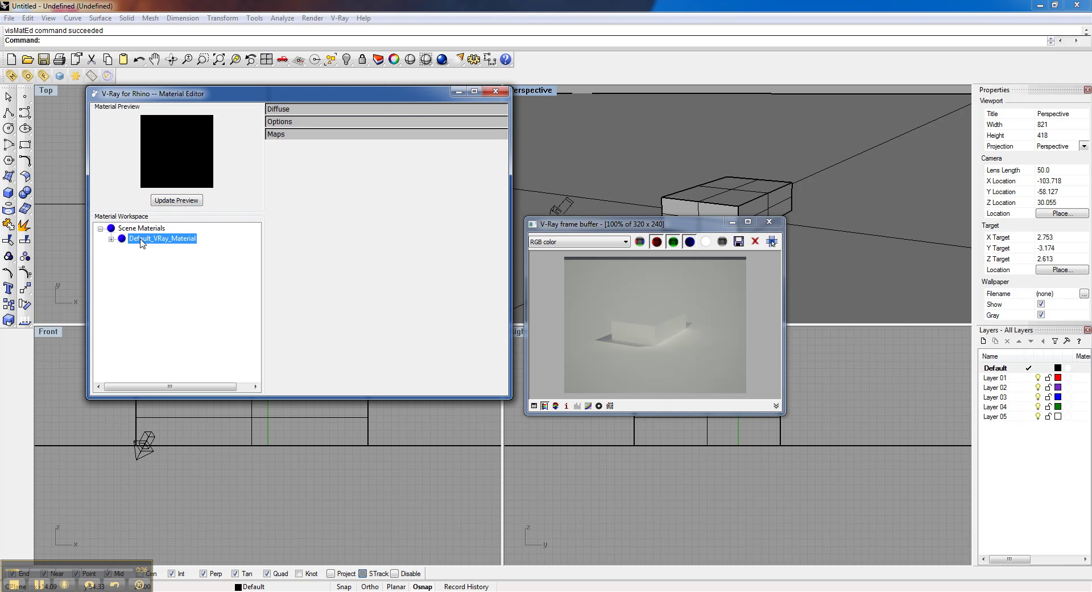
{"action": "left_click", "coordinate": [188, 200]}
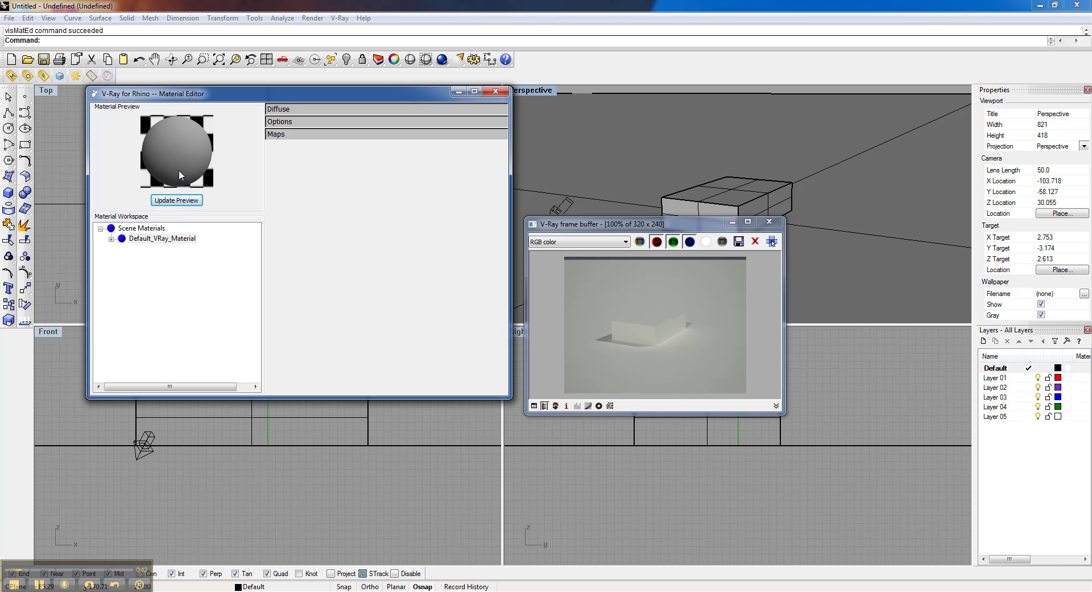
Step: Add a VRayMtl to the scene materials and rename it "new material"
{"action": "left_click", "coordinate": [142, 229]}
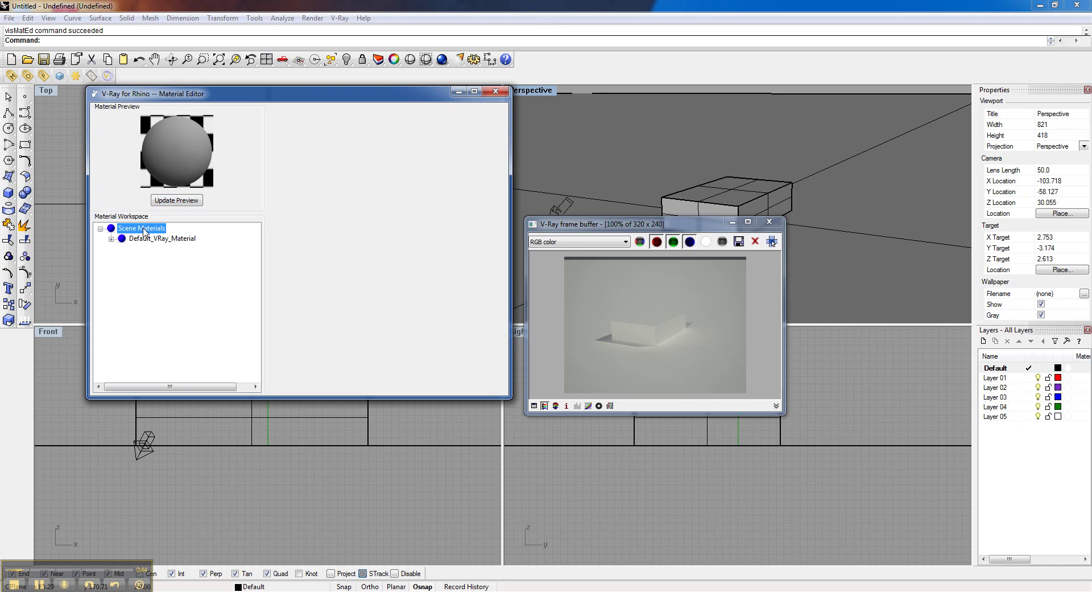
{"action": "right_click", "coordinate": [143, 231]}
{"action": "mouse_move", "coordinate": [164, 235]}
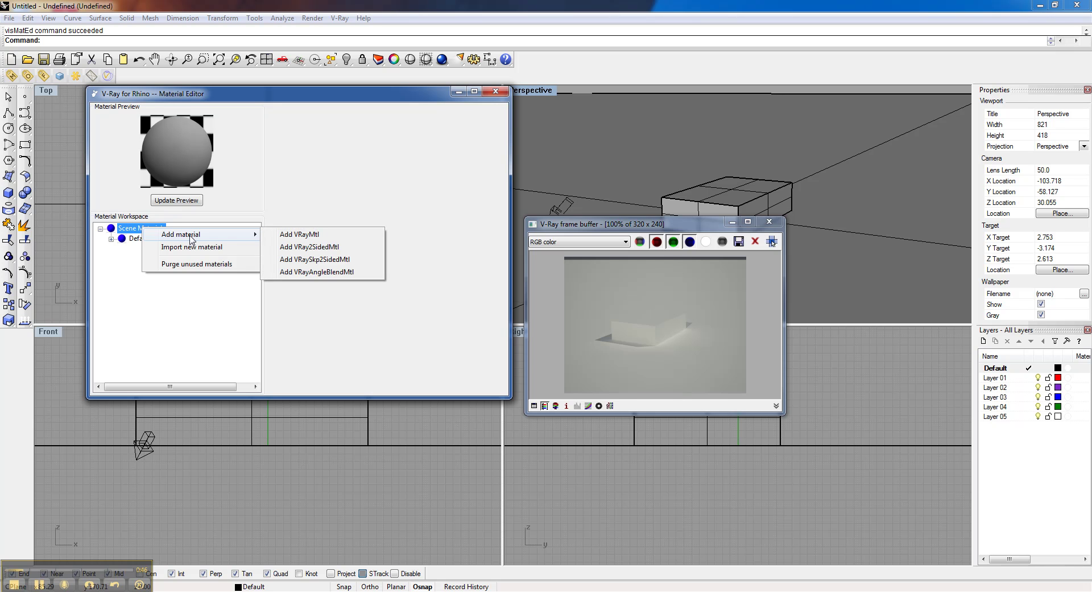
{"action": "left_click", "coordinate": [322, 236]}
{"action": "right_click", "coordinate": [158, 240]}
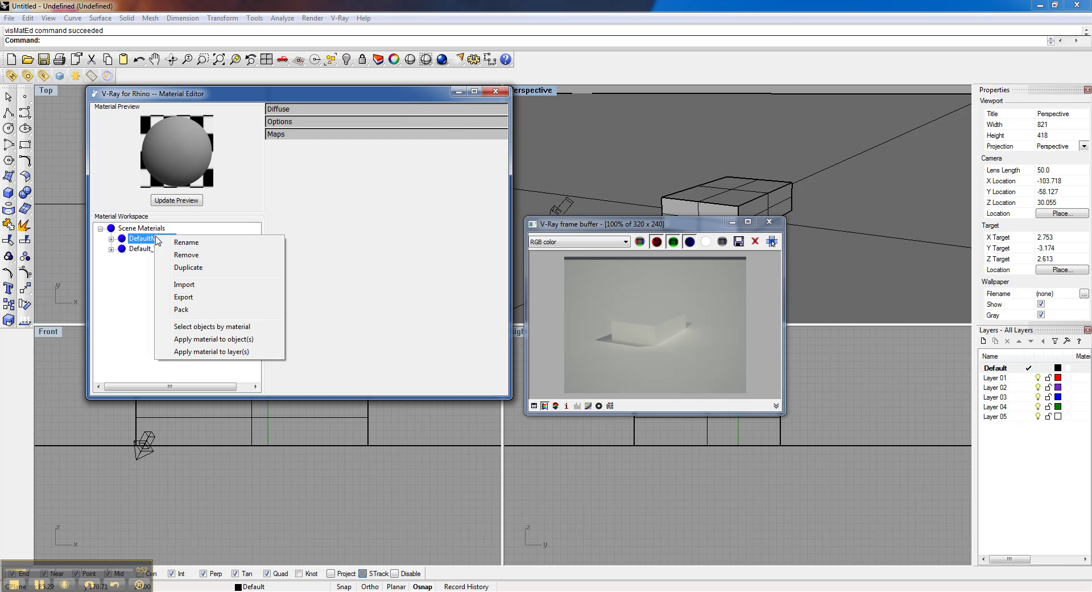
{"action": "left_click", "coordinate": [202, 242]}
{"action": "type", "text": "new material"}
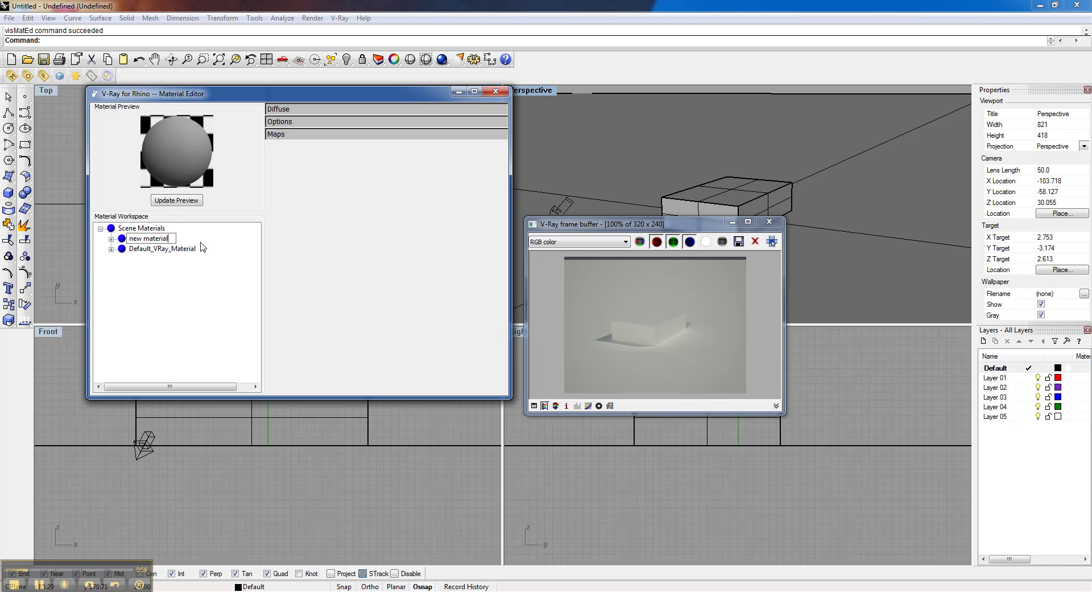
{"action": "key", "text": "Return"}
Step: Set the diffuse colour of "new material" to orange (R 231, G 136, B 0)
{"action": "left_click", "coordinate": [162, 251]}
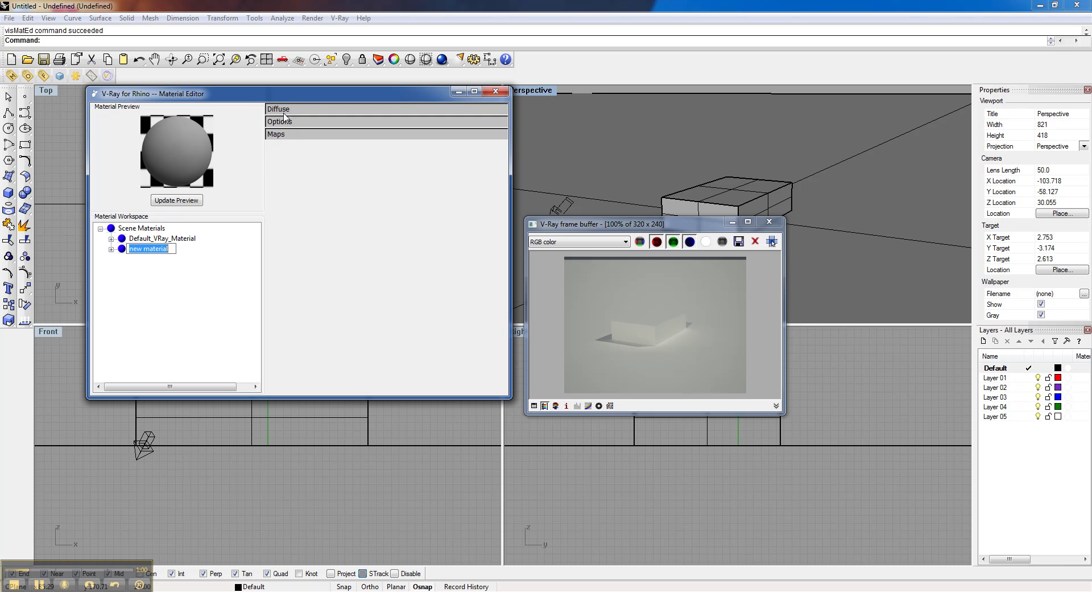
{"action": "left_click", "coordinate": [285, 112]}
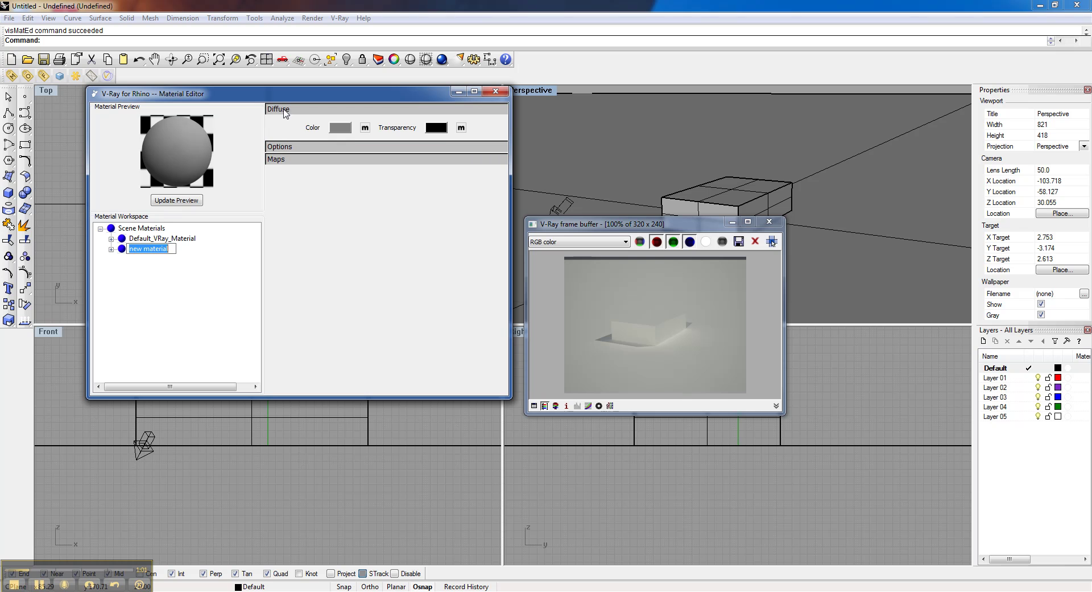
{"action": "left_click", "coordinate": [345, 129]}
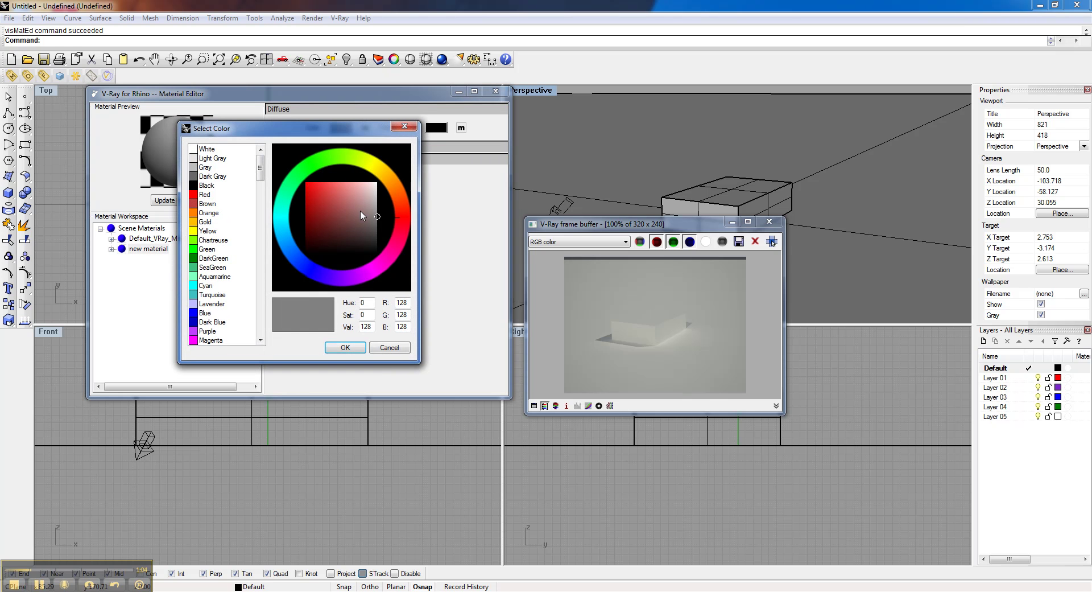
{"action": "left_click", "coordinate": [392, 175]}
{"action": "left_click_drag", "start_coordinate": [353, 209], "coordinate": [305, 188]}
{"action": "left_click_drag", "start_coordinate": [393, 186], "coordinate": [398, 183]}
{"action": "left_click_drag", "start_coordinate": [311, 189], "coordinate": [305, 187]}
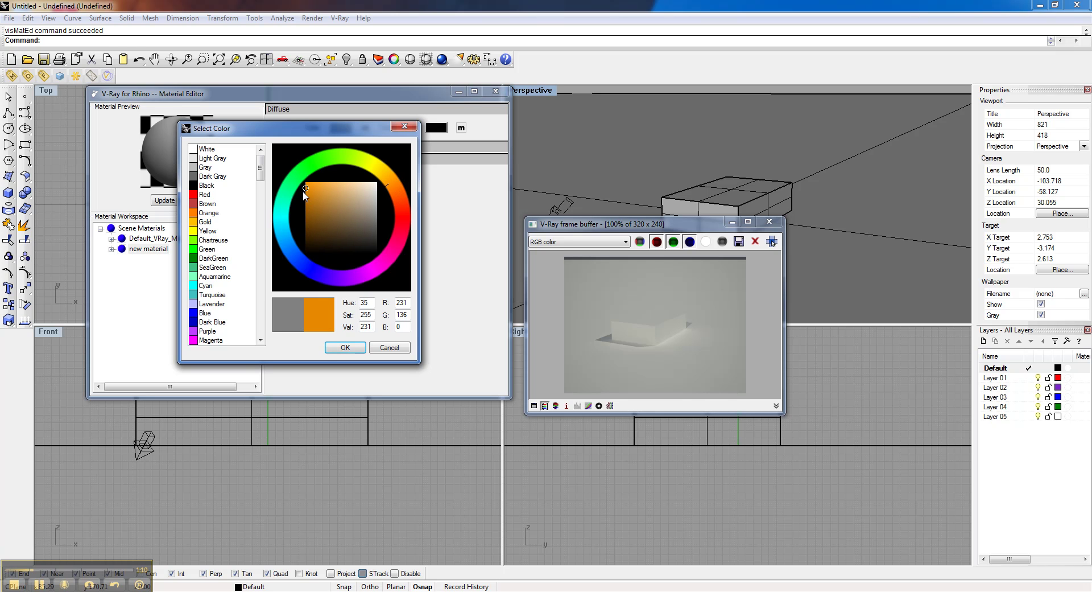
{"action": "left_click", "coordinate": [345, 348]}
Step: Apply "new material" to the box and render the Perspective view with V-Ray
{"action": "left_click", "coordinate": [146, 250]}
{"action": "left_click", "coordinate": [729, 196]}
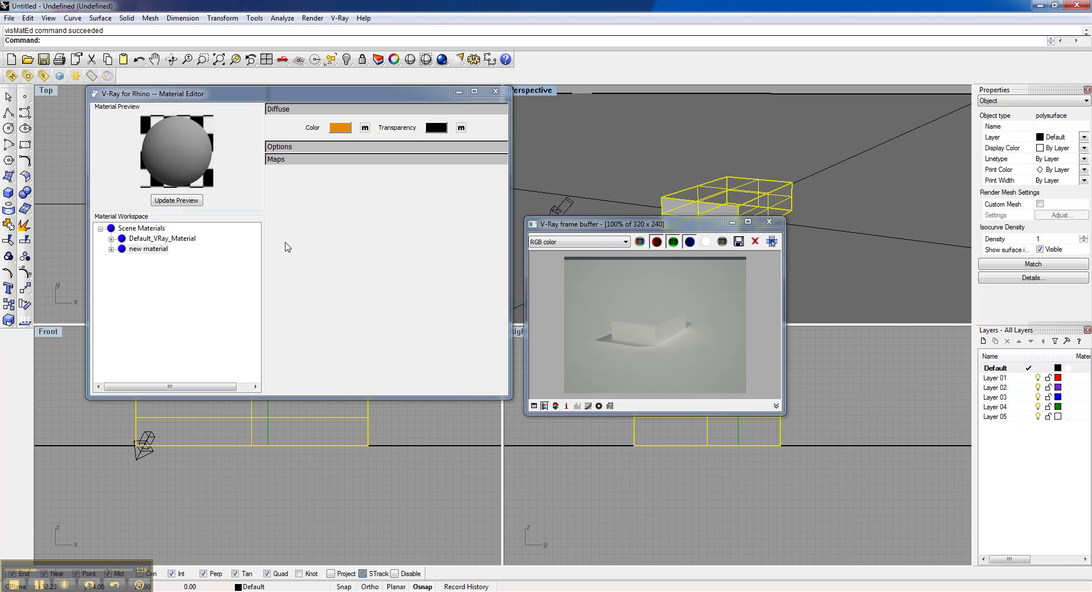
{"action": "left_click", "coordinate": [152, 250]}
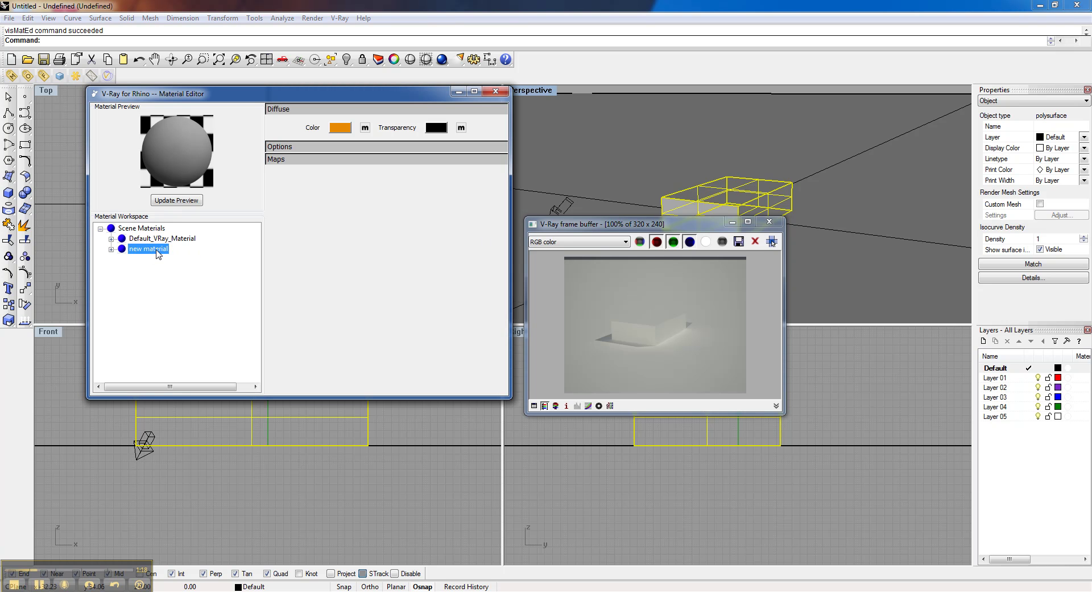
{"action": "right_click", "coordinate": [158, 255]}
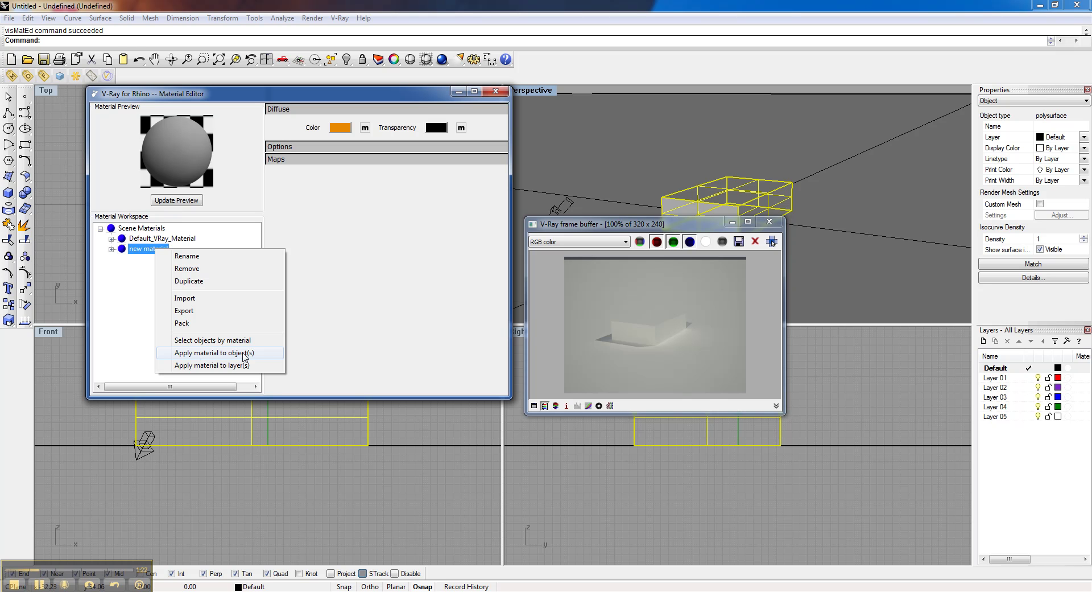
{"action": "left_click", "coordinate": [217, 353]}
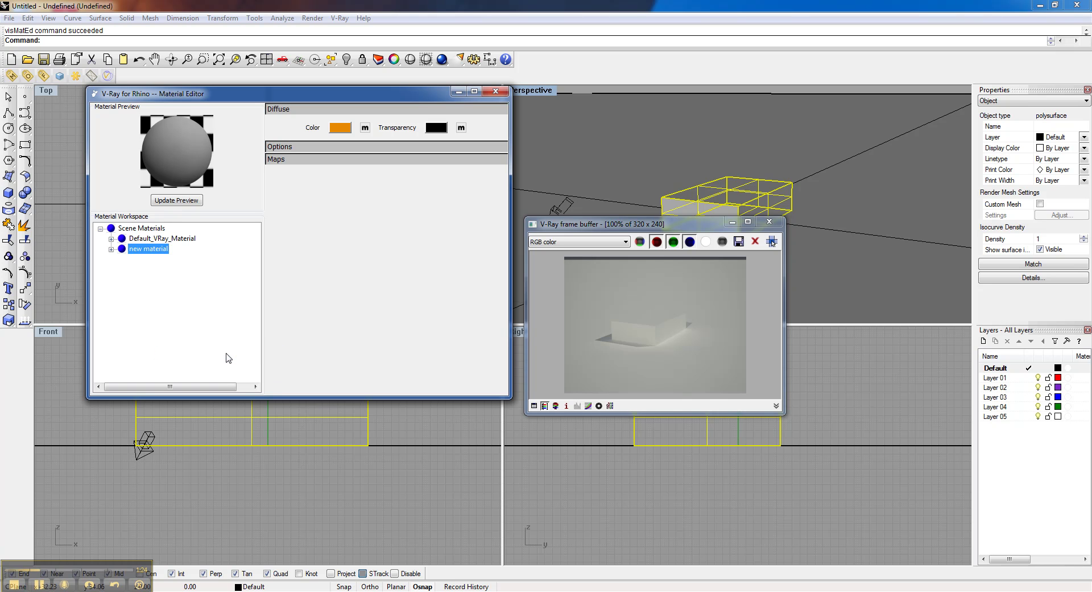
{"action": "left_click_drag", "start_coordinate": [661, 225], "coordinate": [676, 222]}
{"action": "left_click", "coordinate": [60, 76]}
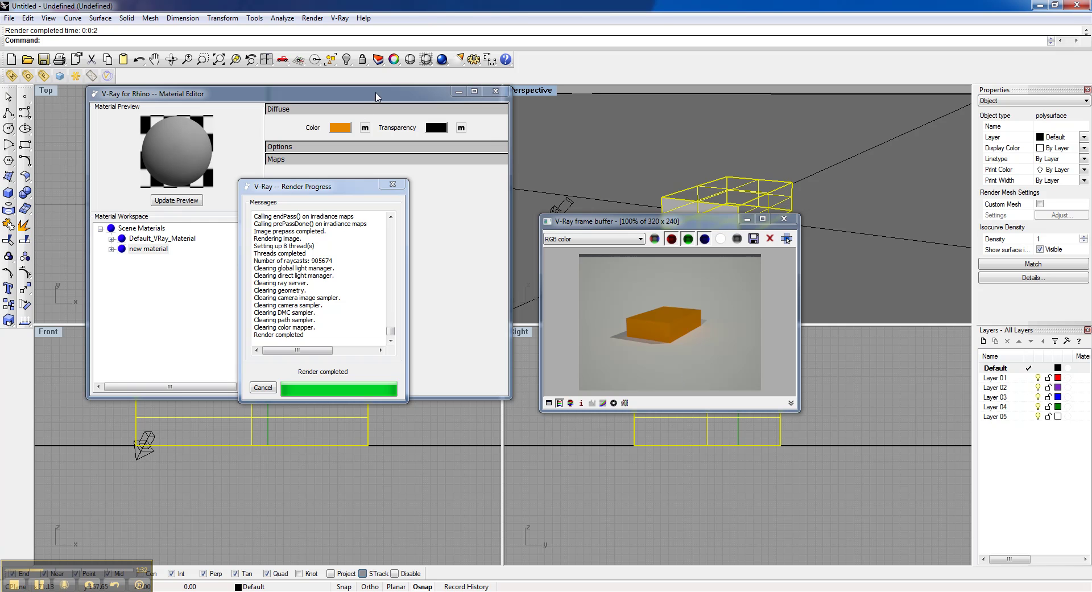
Step: Set the material's diffuse transparency to light grey (R 200, G 200, B 200) and render the scene
{"action": "left_click", "coordinate": [428, 112]}
{"action": "left_click", "coordinate": [441, 130]}
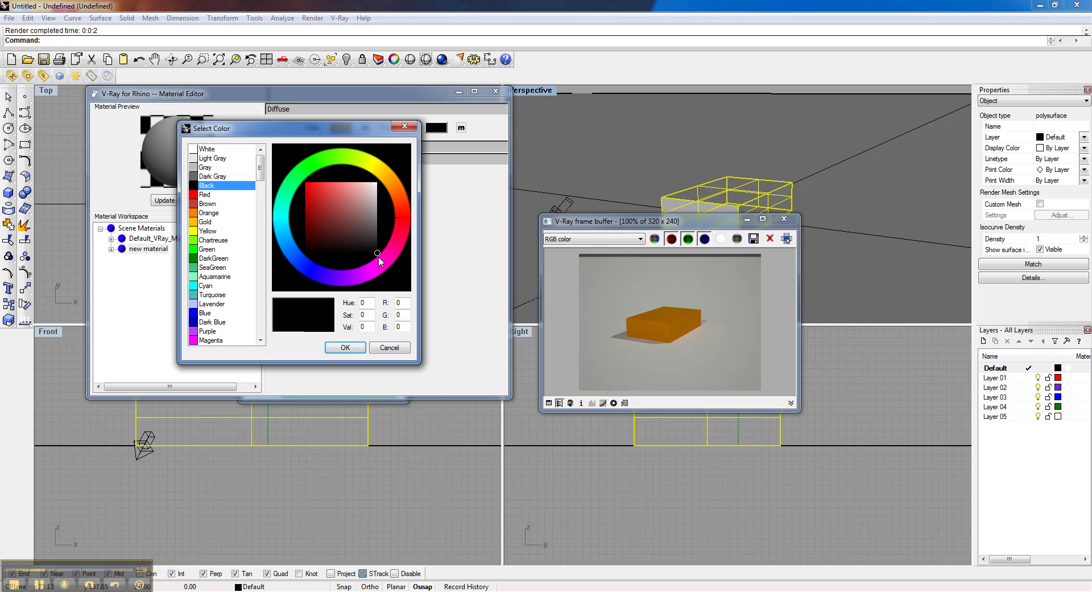
{"action": "mouse_move", "coordinate": [381, 261]}
{"action": "left_mouse_down"}
{"action": "mouse_move", "coordinate": [389, 174]}
{"action": "mouse_move", "coordinate": [396, 230]}
{"action": "mouse_move", "coordinate": [331, 222]}
{"action": "left_mouse_up"}
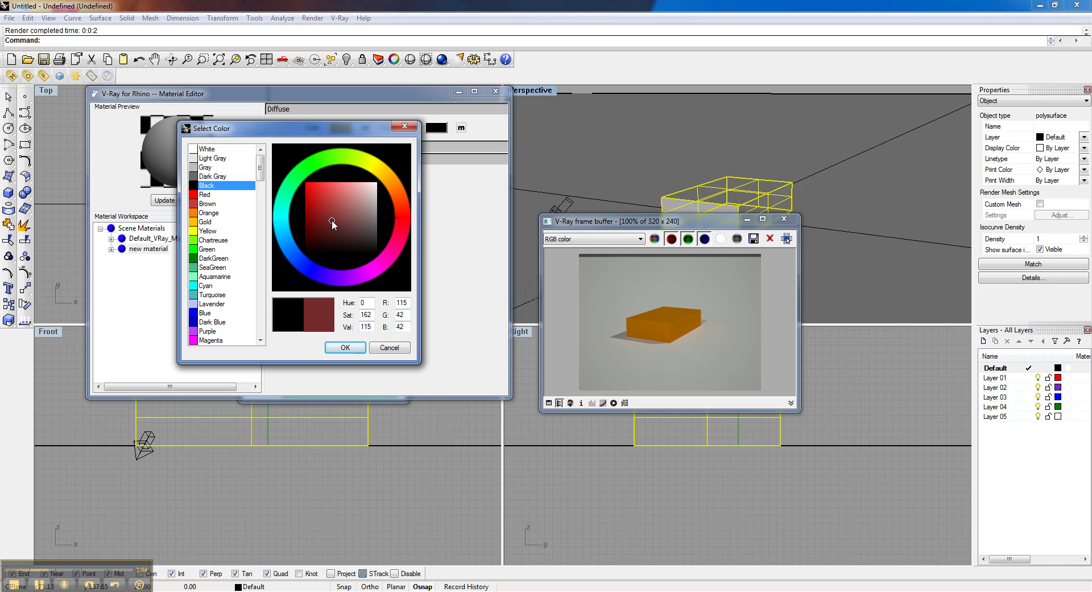
{"action": "mouse_move", "coordinate": [333, 219]}
{"action": "left_mouse_down"}
{"action": "mouse_move", "coordinate": [377, 219]}
{"action": "mouse_move", "coordinate": [333, 210]}
{"action": "mouse_move", "coordinate": [329, 220]}
{"action": "mouse_move", "coordinate": [391, 234]}
{"action": "mouse_move", "coordinate": [387, 278]}
{"action": "mouse_move", "coordinate": [343, 325]}
{"action": "mouse_move", "coordinate": [392, 155]}
{"action": "mouse_move", "coordinate": [364, 199]}
{"action": "mouse_move", "coordinate": [310, 195]}
{"action": "mouse_move", "coordinate": [324, 212]}
{"action": "mouse_move", "coordinate": [377, 211]}
{"action": "mouse_move", "coordinate": [401, 190]}
{"action": "mouse_move", "coordinate": [402, 218]}
{"action": "mouse_move", "coordinate": [401, 204]}
{"action": "left_mouse_up"}
{"action": "left_click", "coordinate": [380, 200]}
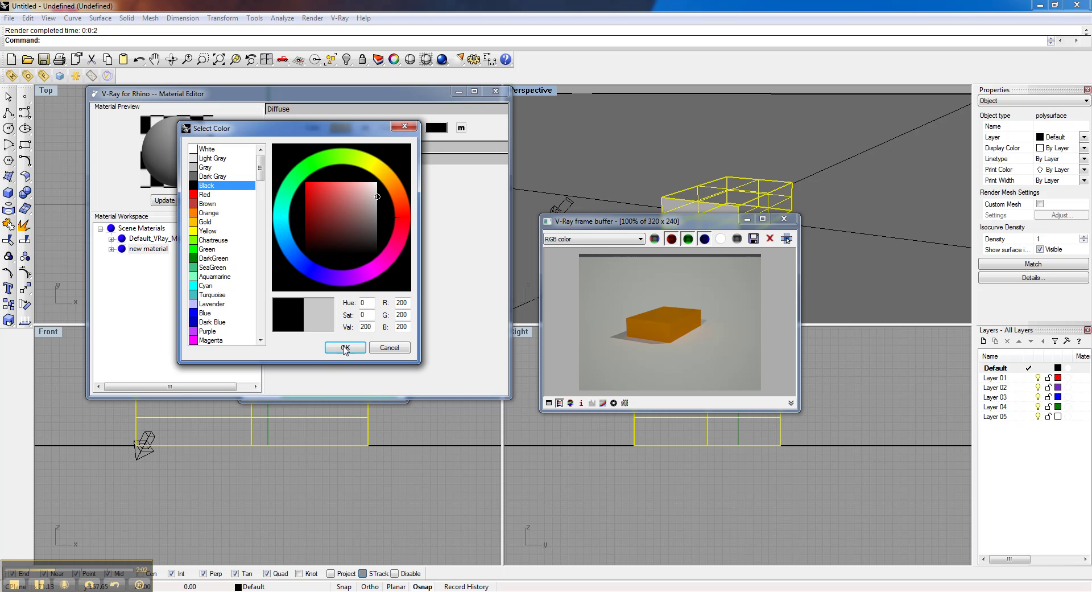
{"action": "left_click", "coordinate": [345, 347]}
{"action": "left_click", "coordinate": [60, 77]}
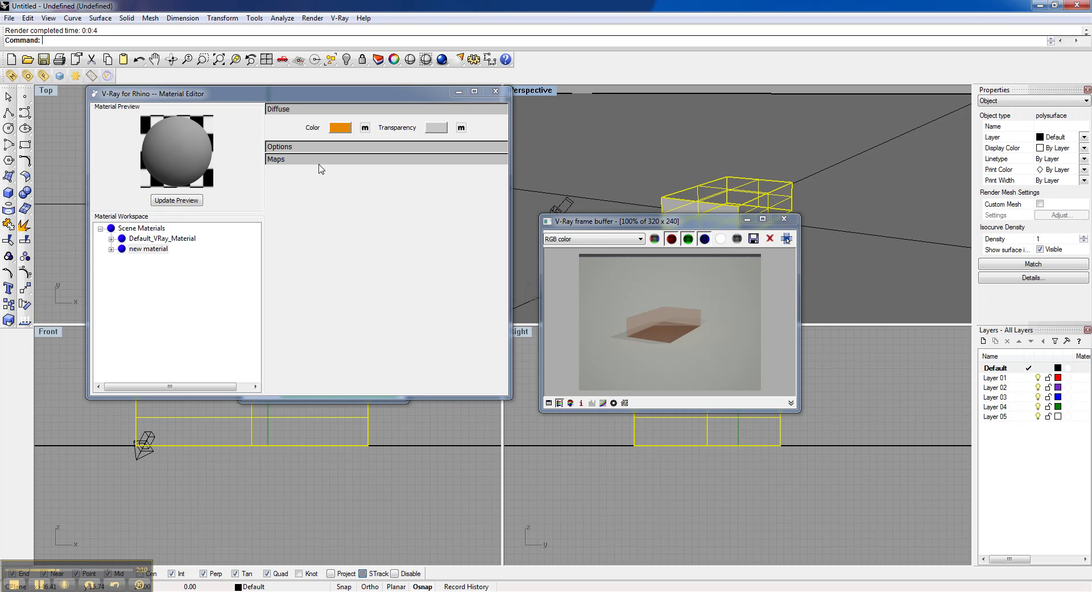
Step: Set the diffuse transparency back to black, expand the layers of "new material" and render the box again
{"action": "left_click", "coordinate": [436, 127]}
{"action": "left_click_drag", "start_coordinate": [388, 216], "coordinate": [413, 284]}
{"action": "left_click", "coordinate": [346, 349]}
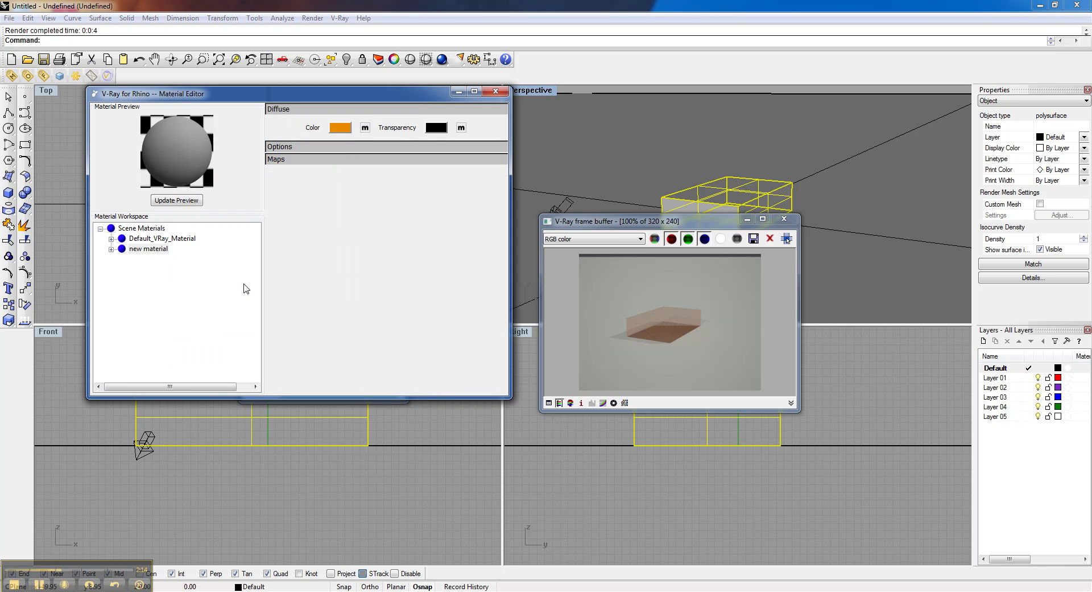
{"action": "left_click", "coordinate": [153, 251]}
{"action": "left_click", "coordinate": [111, 249]}
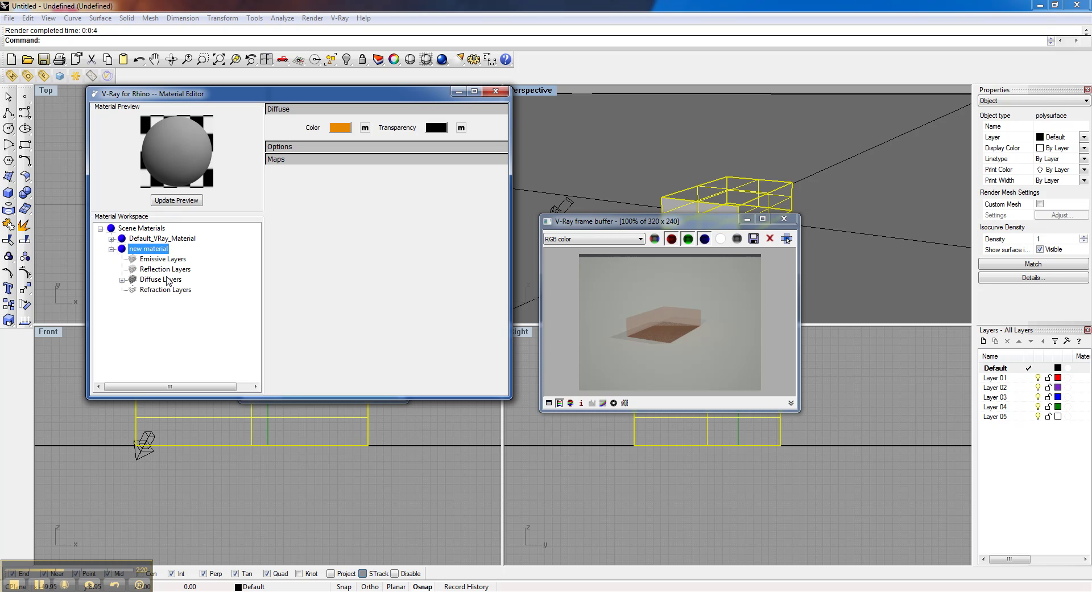
{"action": "left_click", "coordinate": [59, 76]}
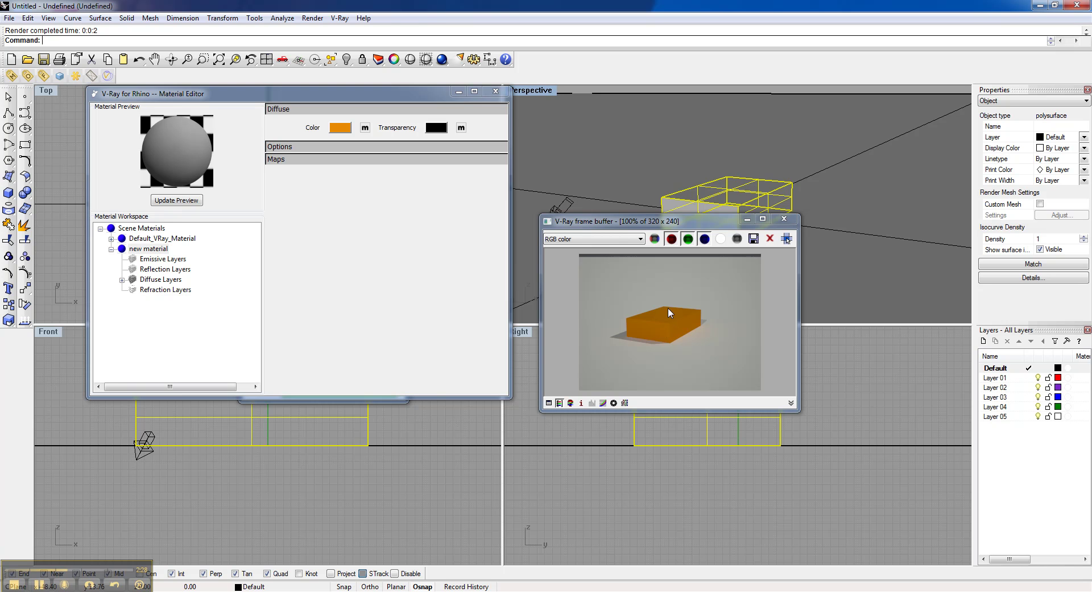
Step: Add a reflection layer to "new material" and inspect its reflection colour without changing it
{"action": "left_click", "coordinate": [171, 269]}
{"action": "right_click", "coordinate": [184, 270]}
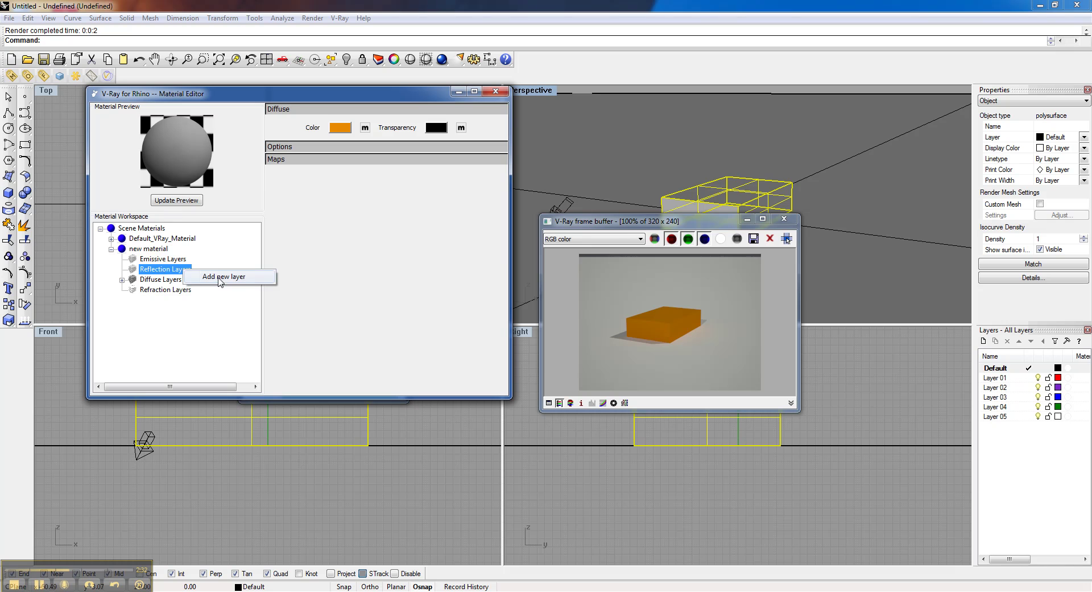
{"action": "left_click", "coordinate": [218, 277]}
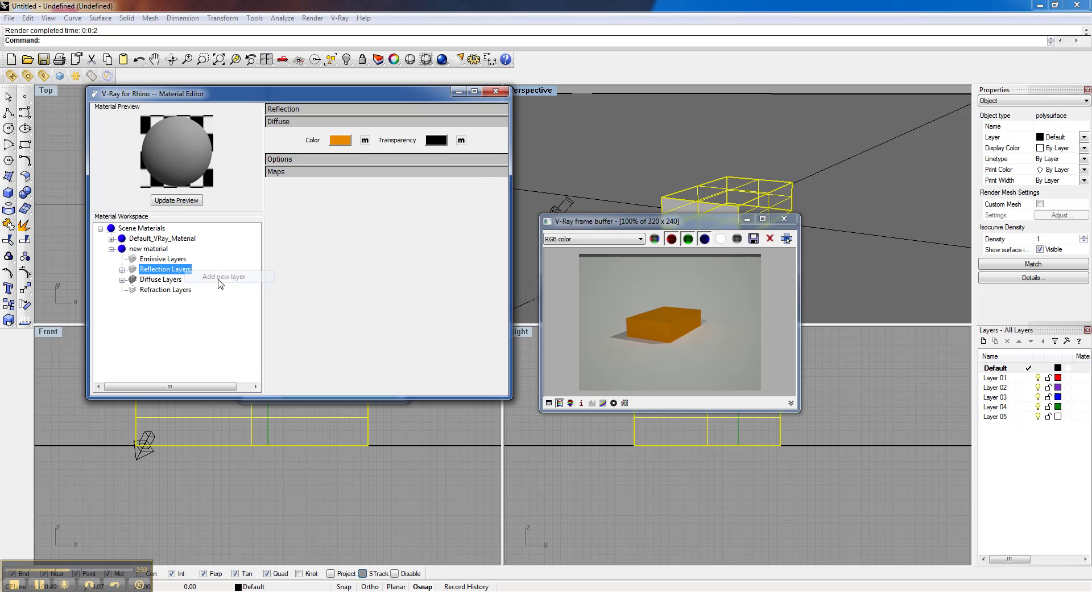
{"action": "left_click", "coordinate": [291, 110]}
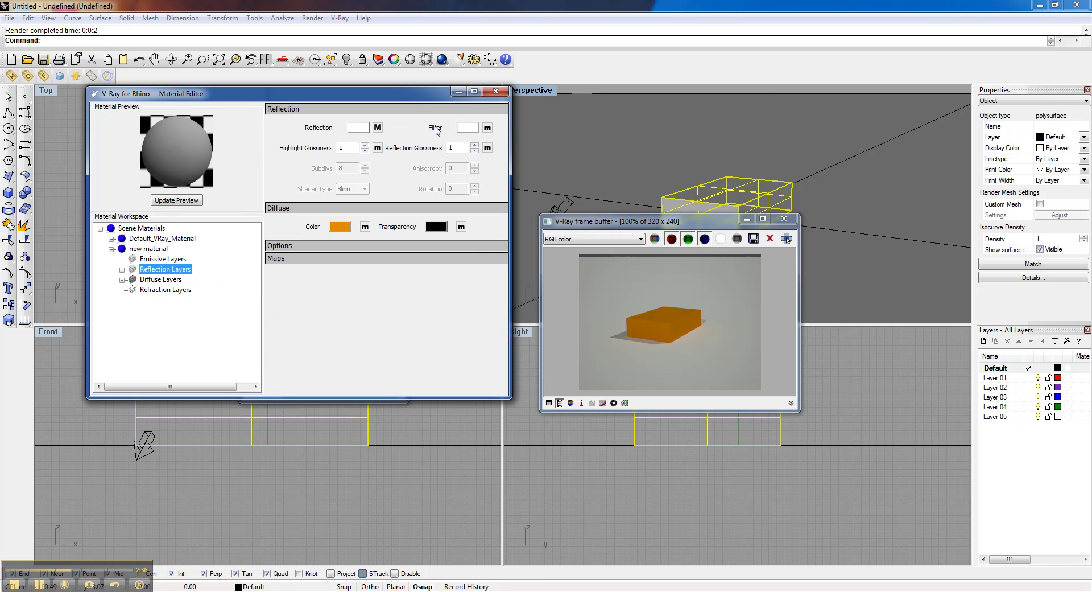
{"action": "left_click", "coordinate": [363, 126]}
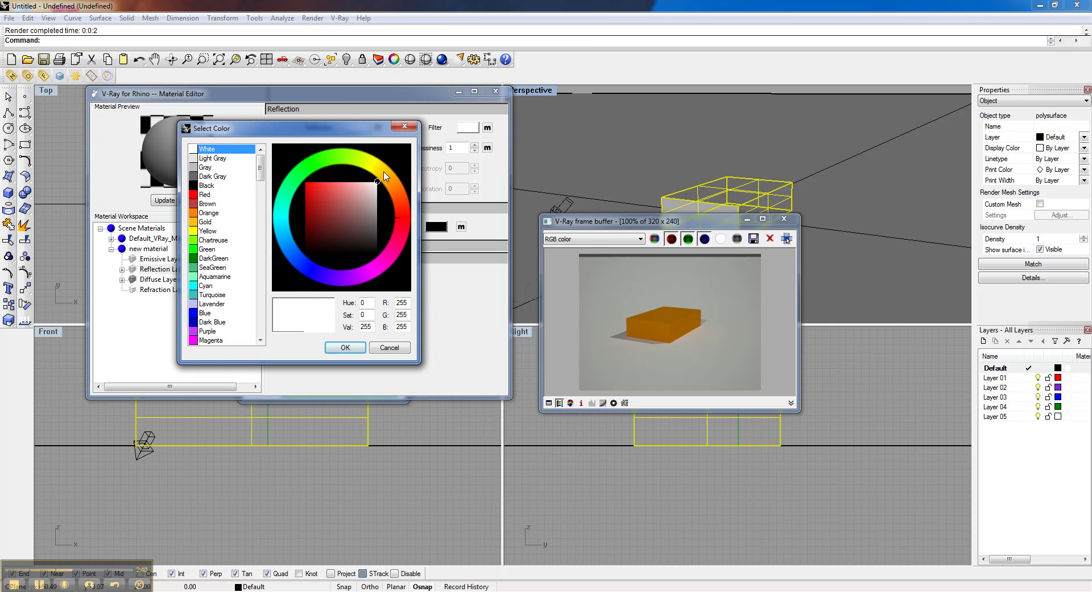
{"action": "left_click", "coordinate": [397, 346]}
Step: Add a refraction layer to "new material" and highlight its IOR value
{"action": "left_click", "coordinate": [162, 290]}
{"action": "right_click", "coordinate": [163, 290]}
{"action": "left_click", "coordinate": [195, 298]}
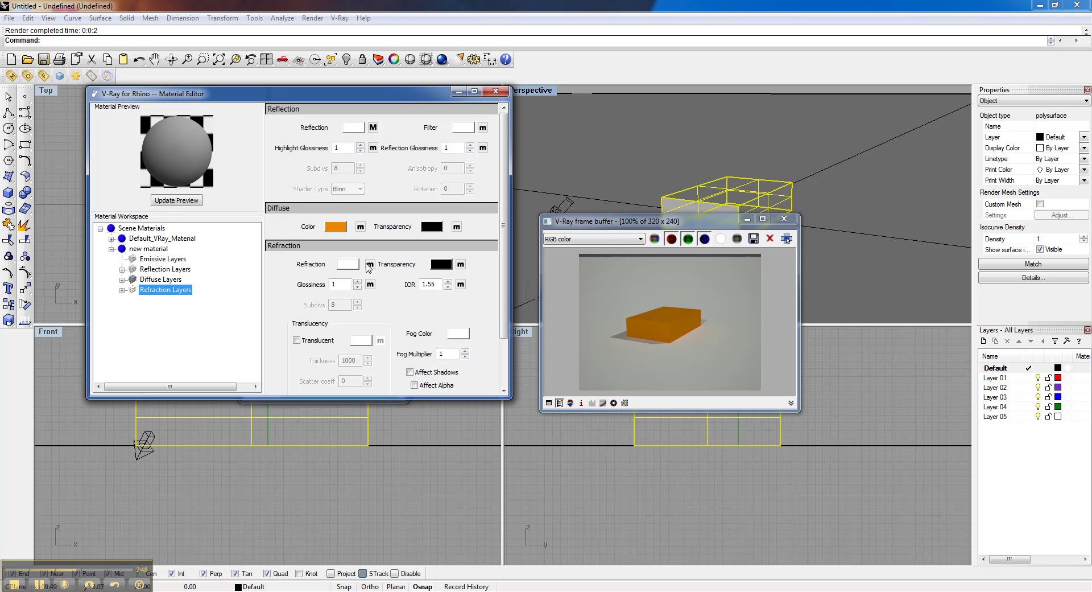
{"action": "double_click", "coordinate": [429, 284]}
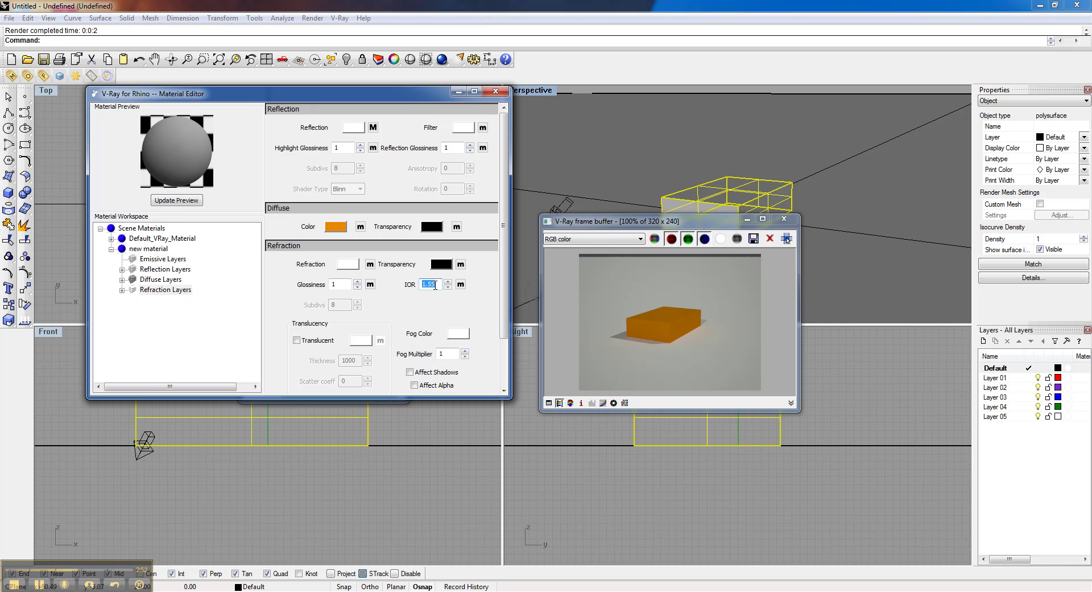
{"action": "left_click_drag", "start_coordinate": [441, 284], "coordinate": [410, 284]}
Step: Update the preview of "new material" and render the Perspective view, closing the frame buffer at the end
{"action": "left_click", "coordinate": [149, 248]}
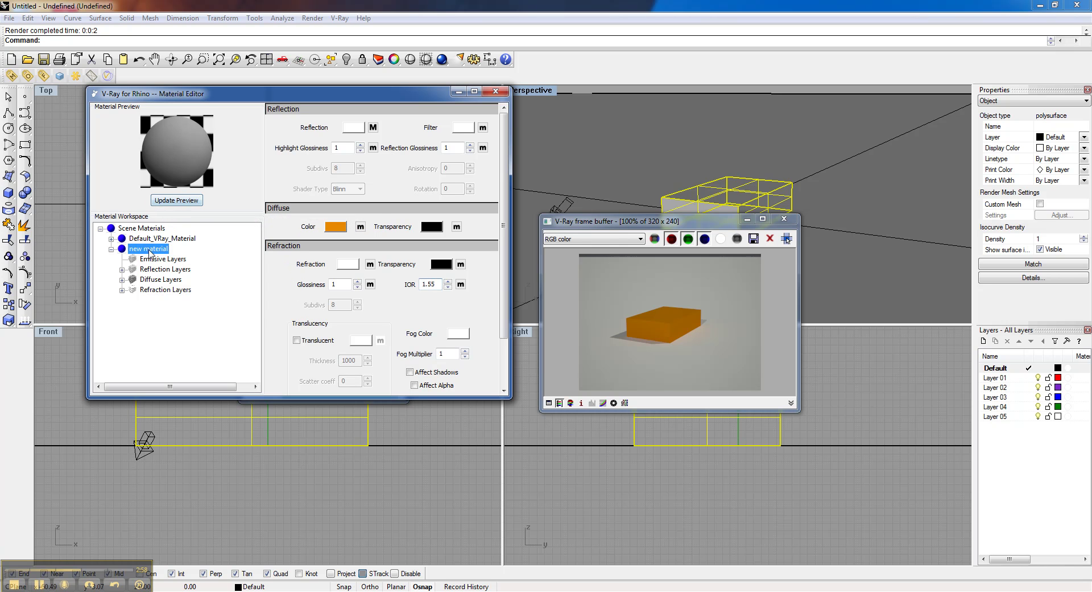
{"action": "left_click", "coordinate": [178, 201]}
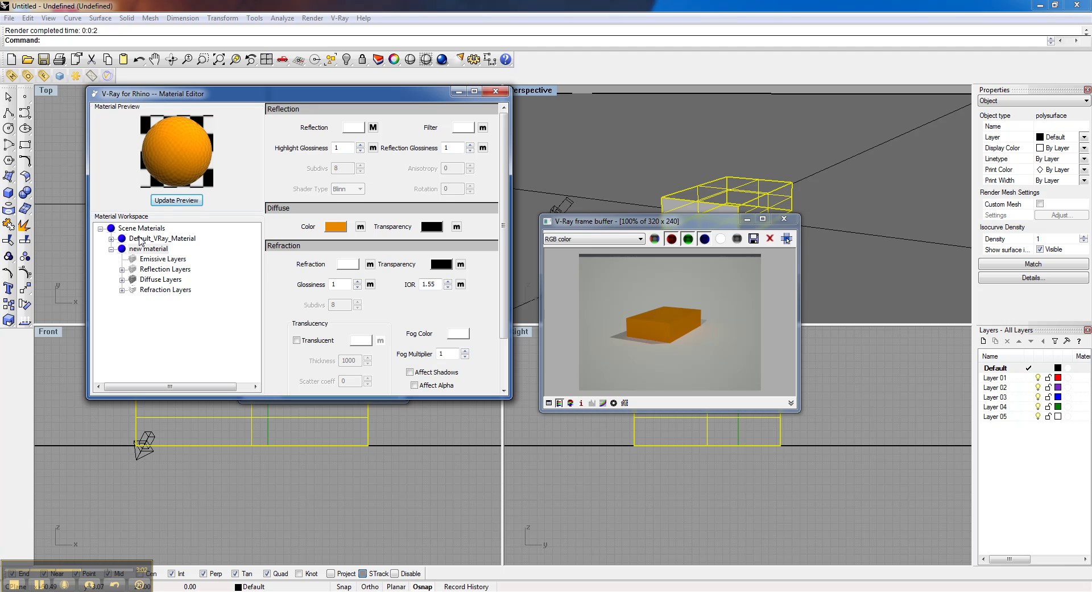
{"action": "left_click", "coordinate": [735, 237]}
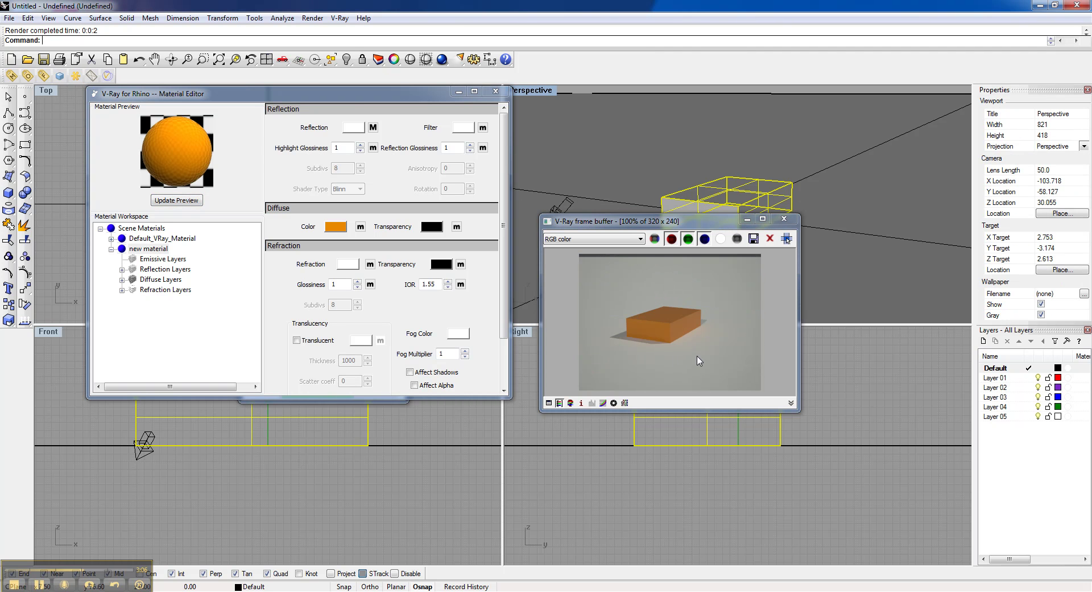
{"action": "left_click", "coordinate": [784, 218]}
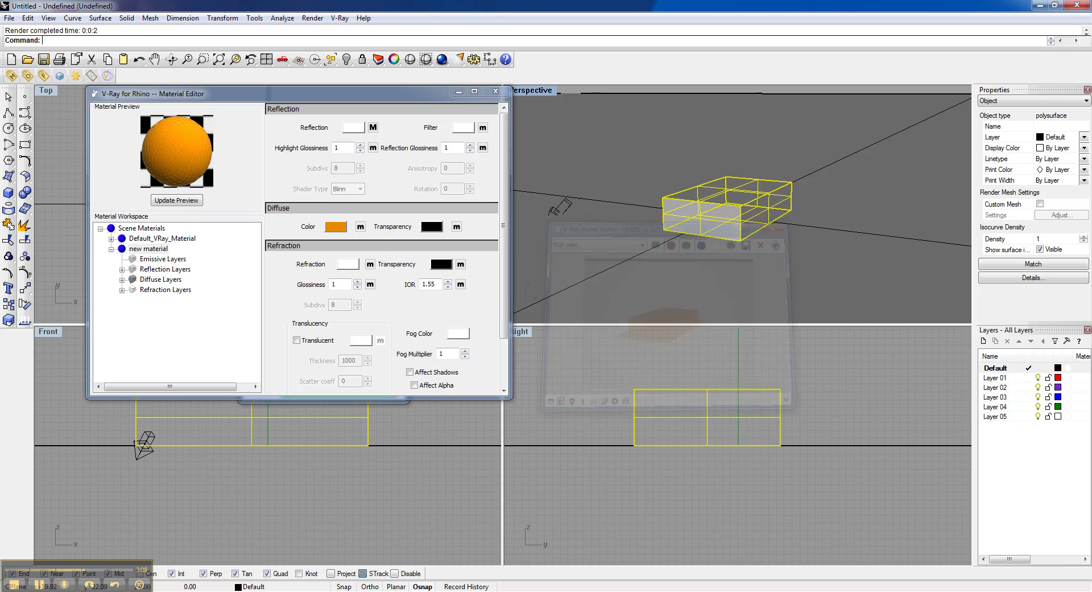
Step: Render a closer low-angle view of the box in the Perspective viewport, then close the frame buffer
{"action": "scroll", "coordinate": [746, 224], "scroll_direction": "up", "scroll_amount": 2}
{"action": "mouse_move", "coordinate": [745, 222]}
{"action": "right_mouse_down"}
{"action": "mouse_move", "coordinate": [796, 250]}
{"action": "mouse_move", "coordinate": [813, 225]}
{"action": "mouse_move", "coordinate": [733, 219]}
{"action": "right_mouse_up"}
{"action": "scroll", "coordinate": [813, 224], "scroll_direction": "up", "scroll_amount": 1}
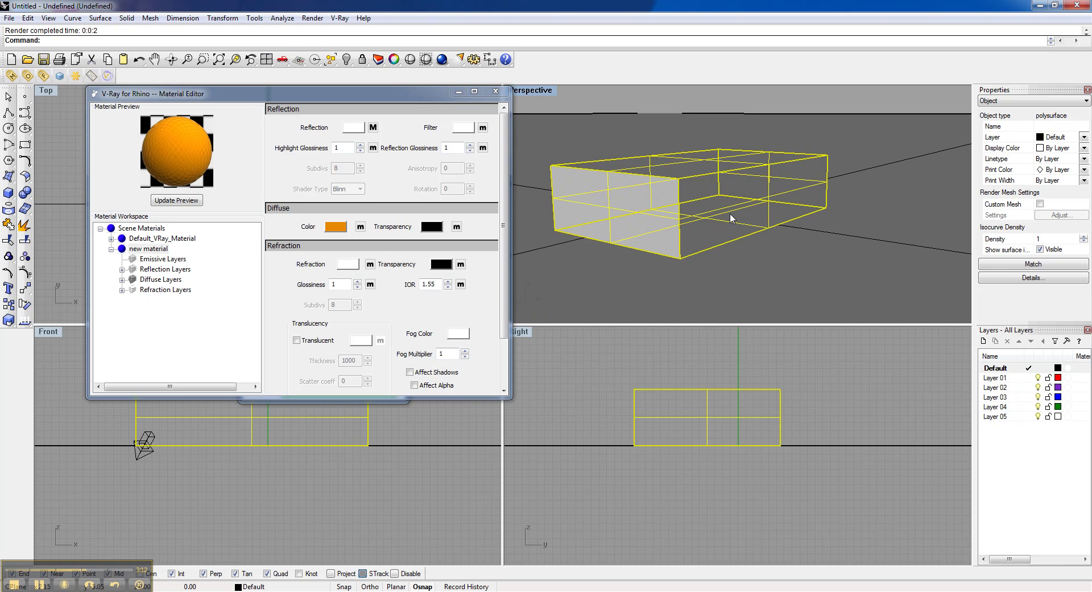
{"action": "left_click", "coordinate": [61, 77]}
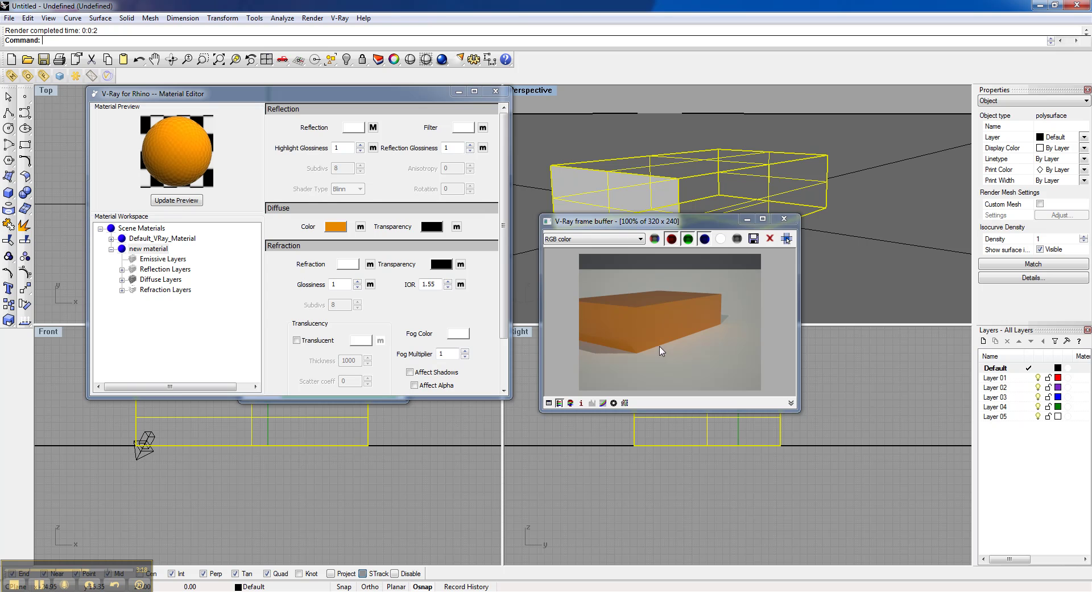
{"action": "left_click", "coordinate": [784, 218]}
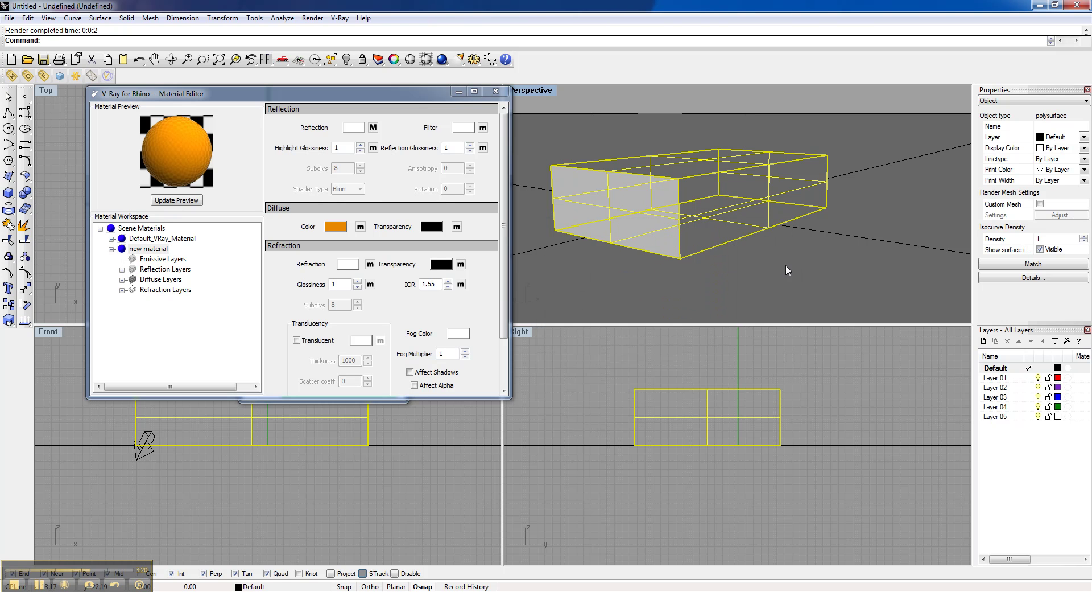
Step: Draw a second, taller box beside the existing flat box in the Perspective view
{"action": "right_click_drag", "start_coordinate": [780, 272], "coordinate": [799, 249]}
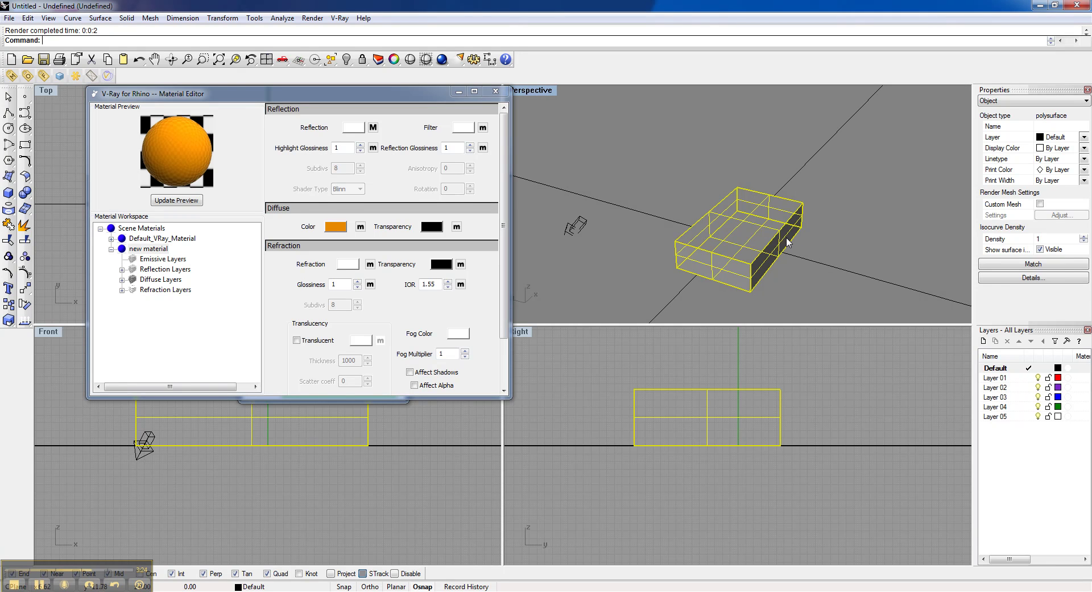
{"action": "left_click", "coordinate": [8, 193]}
{"action": "right_click_drag", "start_coordinate": [833, 245], "coordinate": [780, 208], "text": "shift"}
{"action": "left_click", "coordinate": [780, 207]}
{"action": "left_click", "coordinate": [818, 272]}
{"action": "left_click", "coordinate": [823, 214]}
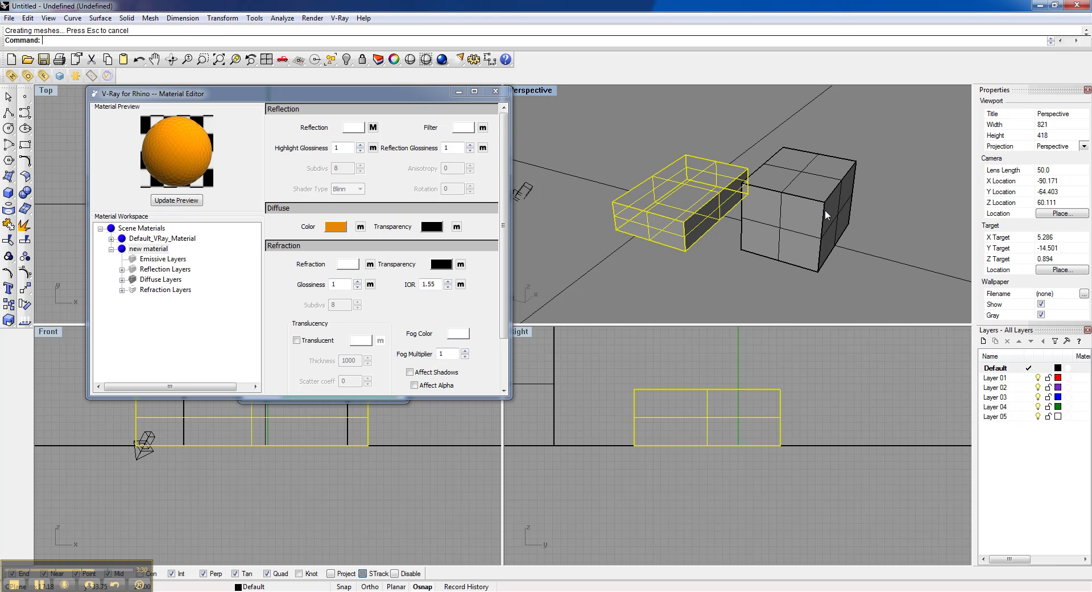
Step: Rotate the taller box slightly in plan and move it a little away from the flat box
{"action": "type", "text": "Rotate"}
{"action": "key", "text": "Return"}
{"action": "right_click_drag", "start_coordinate": [782, 211], "coordinate": [817, 224]}
{"action": "left_click", "coordinate": [805, 222]}
{"action": "left_click", "coordinate": [847, 248]}
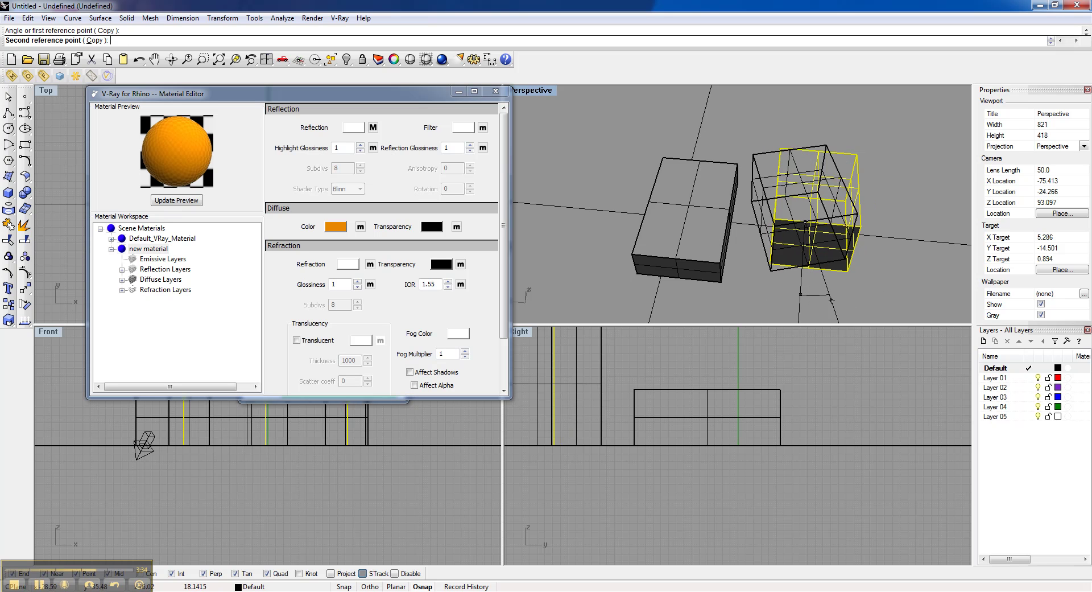
{"action": "left_click", "coordinate": [794, 226]}
{"action": "left_click_drag", "start_coordinate": [795, 227], "coordinate": [817, 235]}
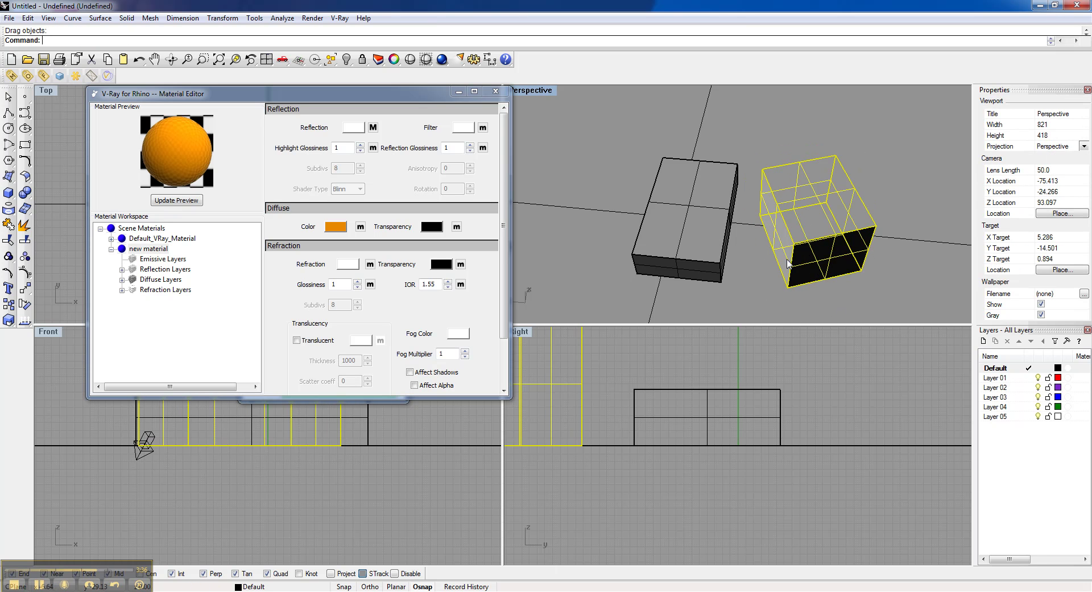
Step: Apply "new material" to the selected taller box and close the Material Editor
{"action": "right_click", "coordinate": [150, 250]}
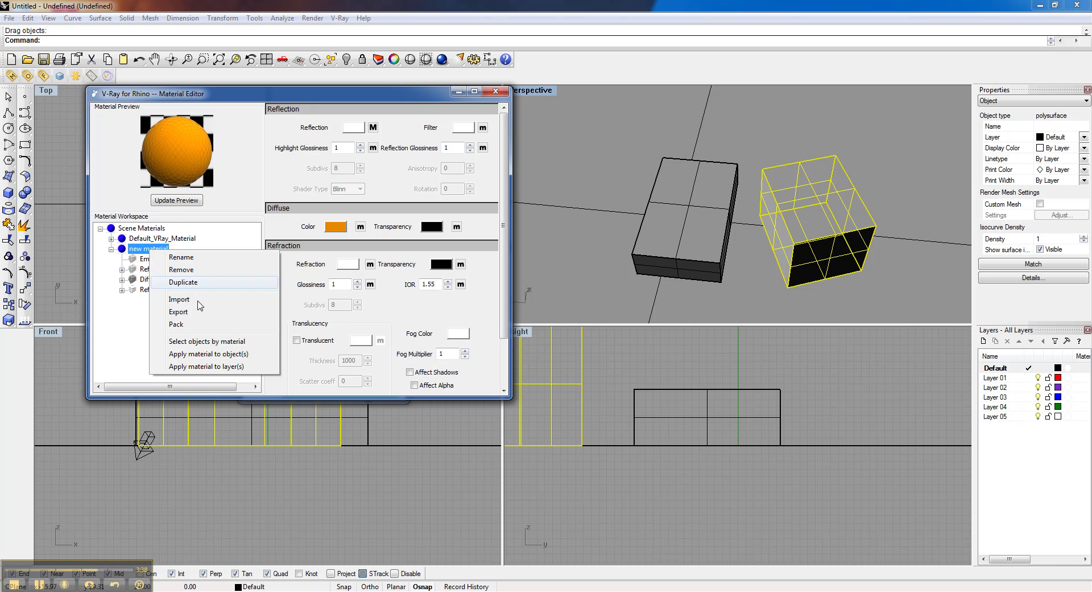
{"action": "left_click", "coordinate": [199, 354]}
{"action": "left_click", "coordinate": [496, 91]}
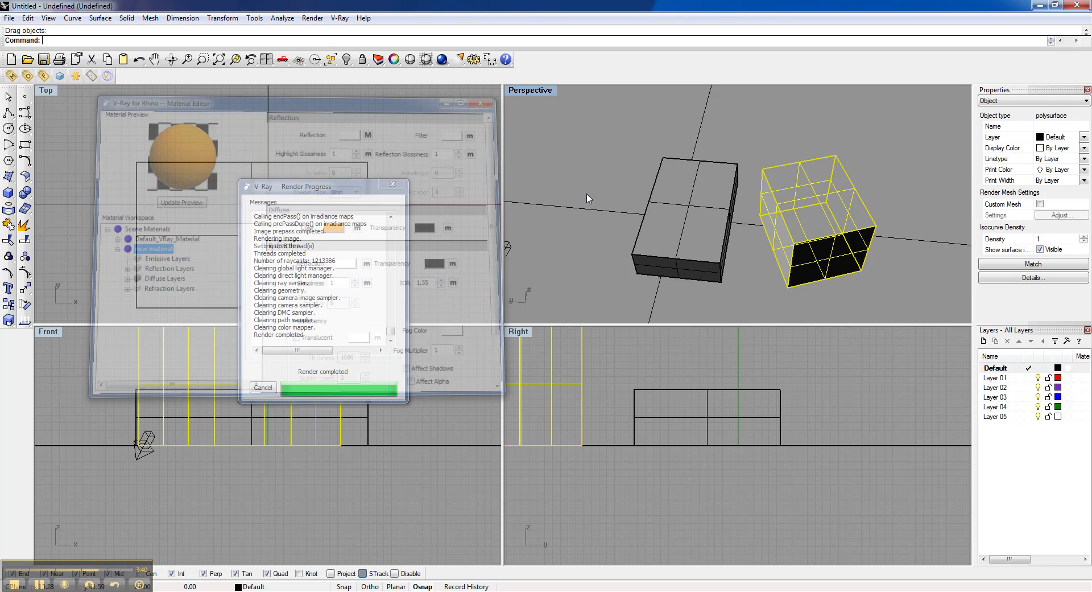
Step: Render both boxes from a low angle in the Perspective view and move the frame buffer clear of the taller box
{"action": "scroll", "coordinate": [779, 193], "scroll_direction": "down", "scroll_amount": 5}
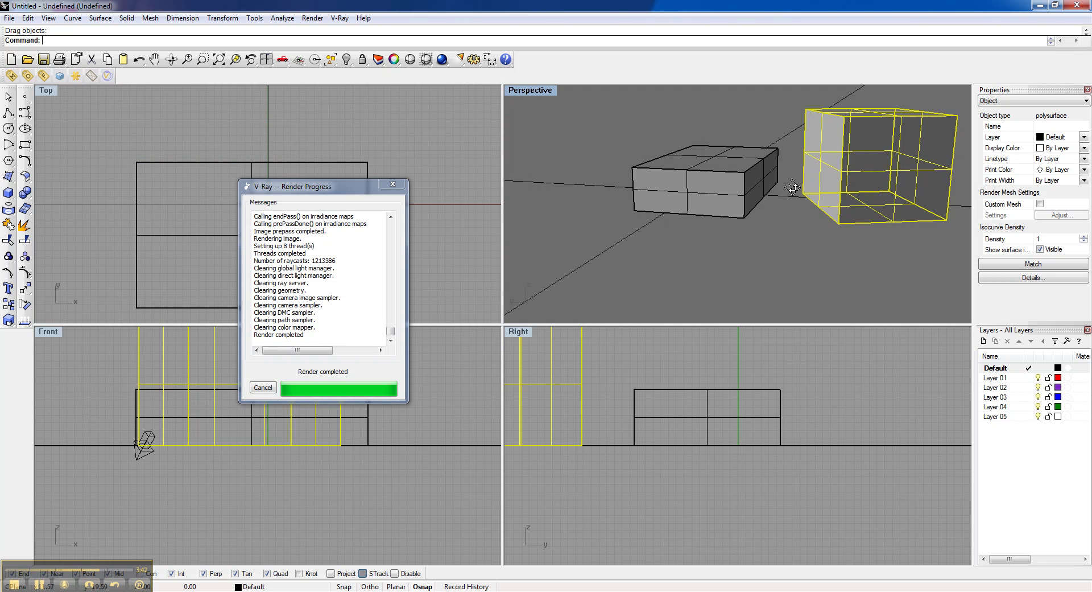
{"action": "scroll", "coordinate": [778, 194], "scroll_direction": "down", "scroll_amount": 3}
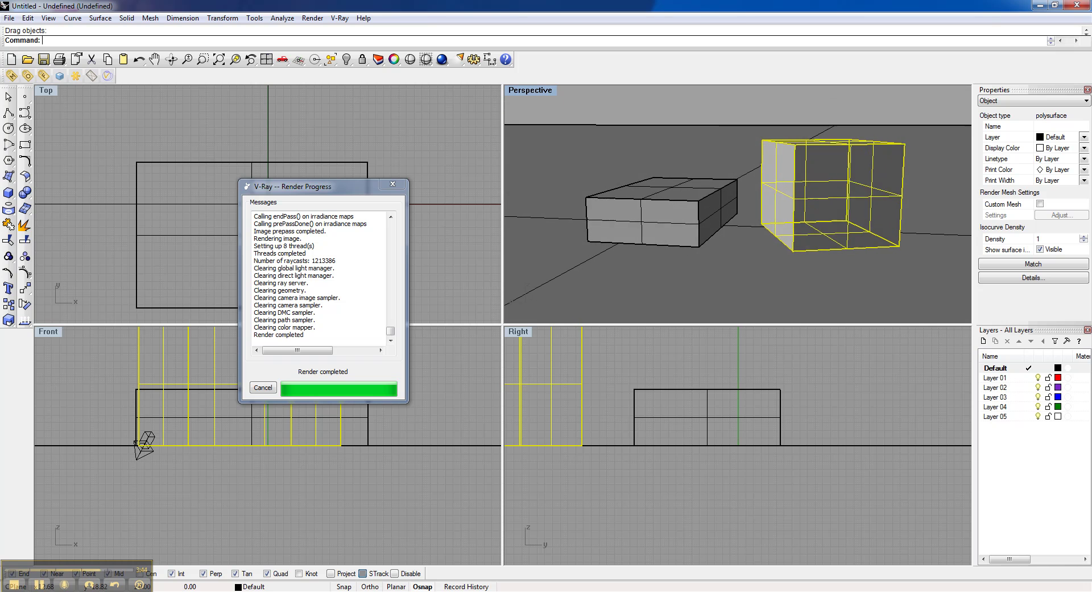
{"action": "left_click", "coordinate": [441, 60]}
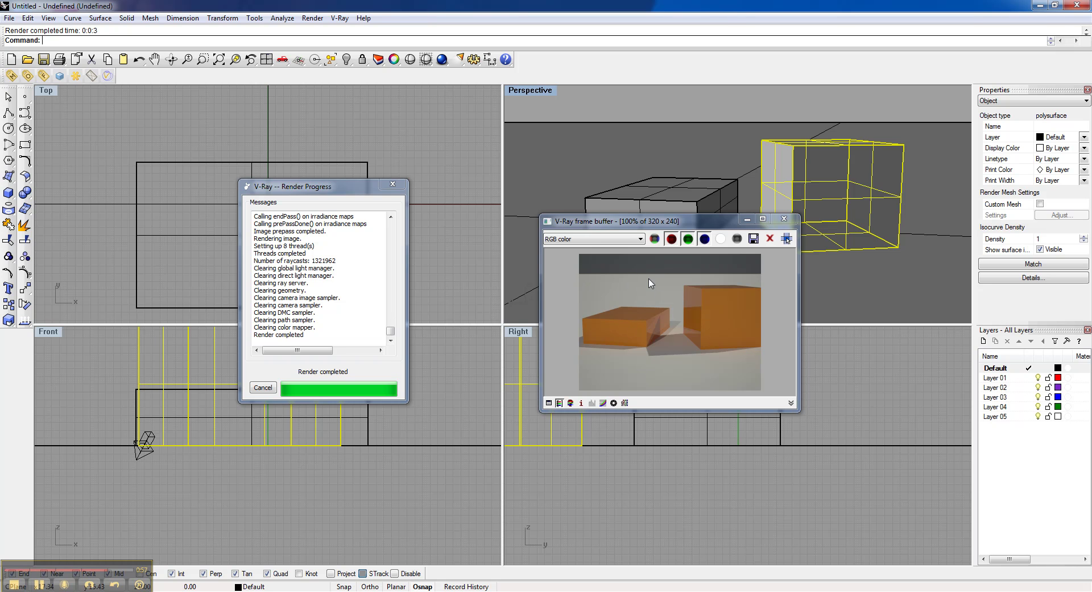
{"action": "left_click_drag", "start_coordinate": [650, 222], "coordinate": [571, 220]}
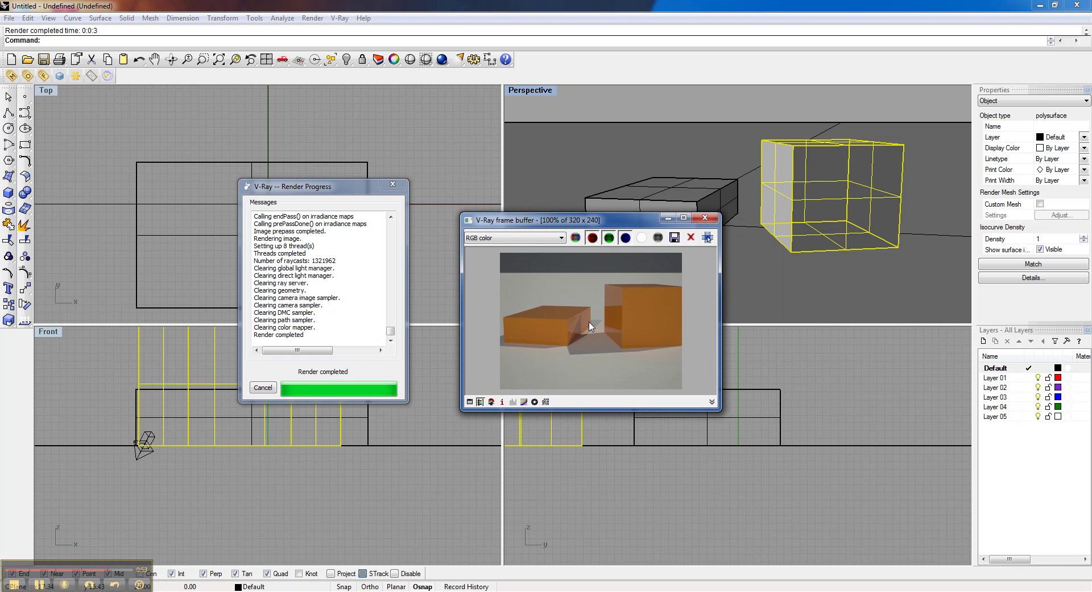